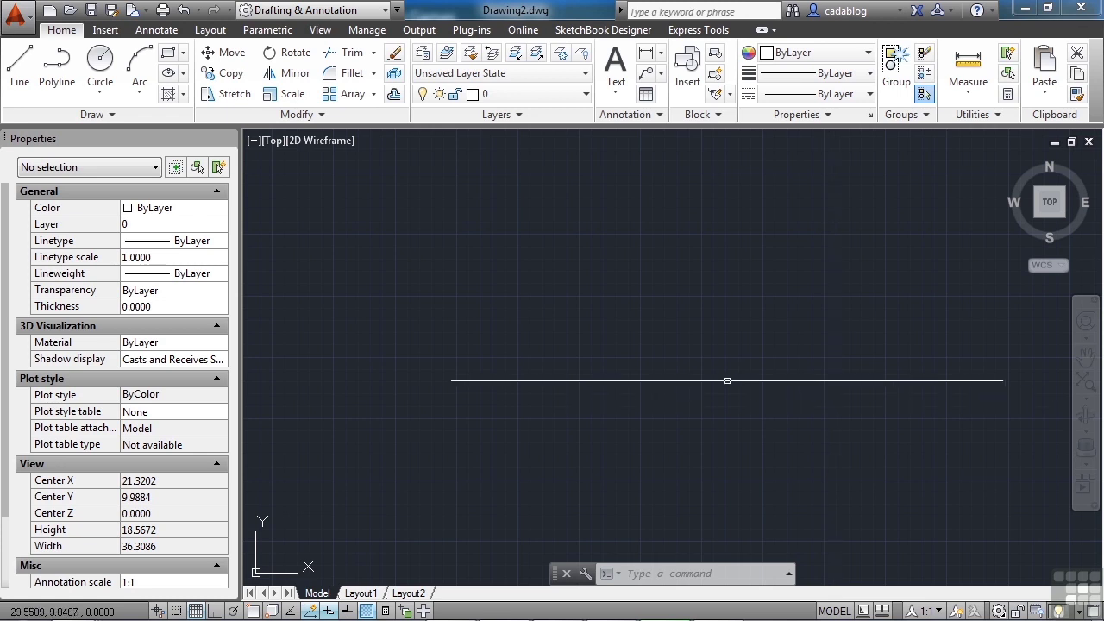
Step: Start MTEXT (mt) and draw the text box between two corners in Drawing2
{"action": "left_click", "coordinate": [621, 338]}
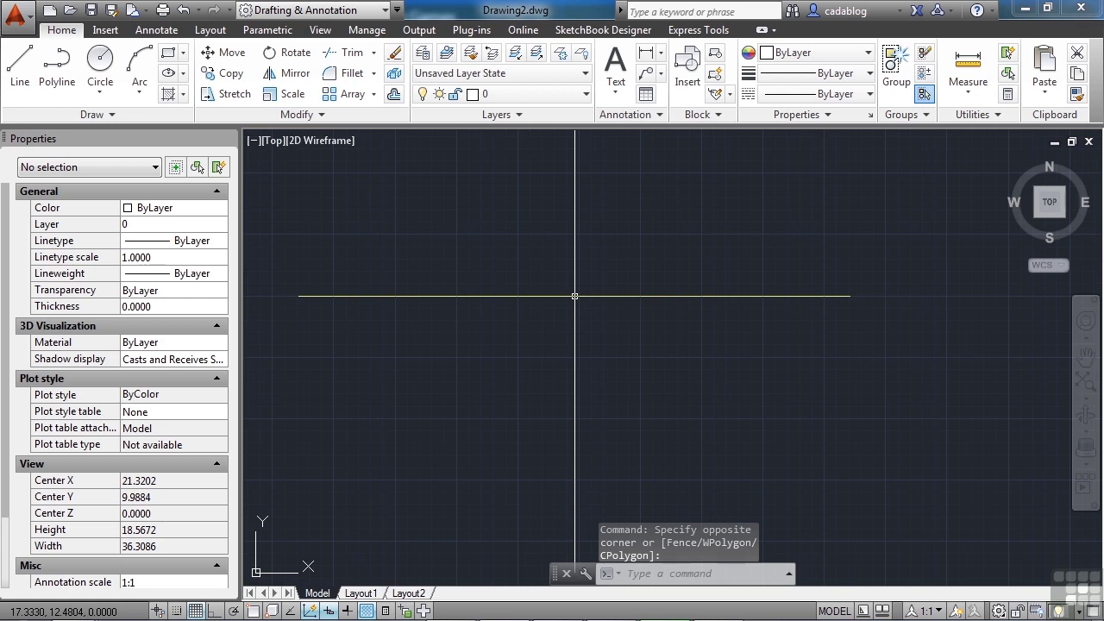
{"action": "type", "text": "mt"}
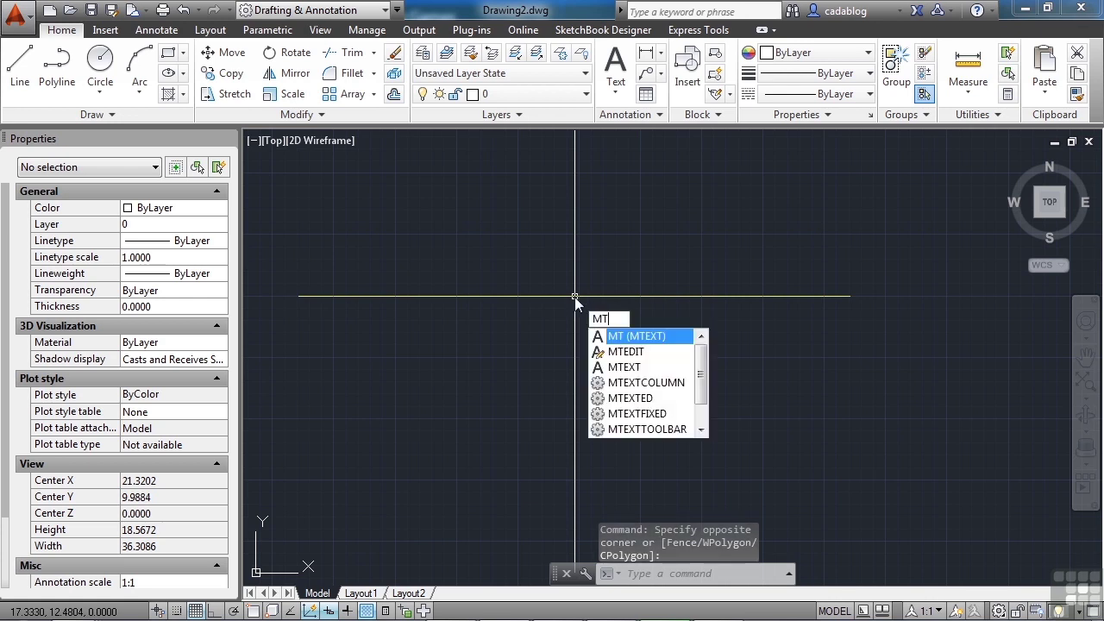
{"action": "key", "text": "Return"}
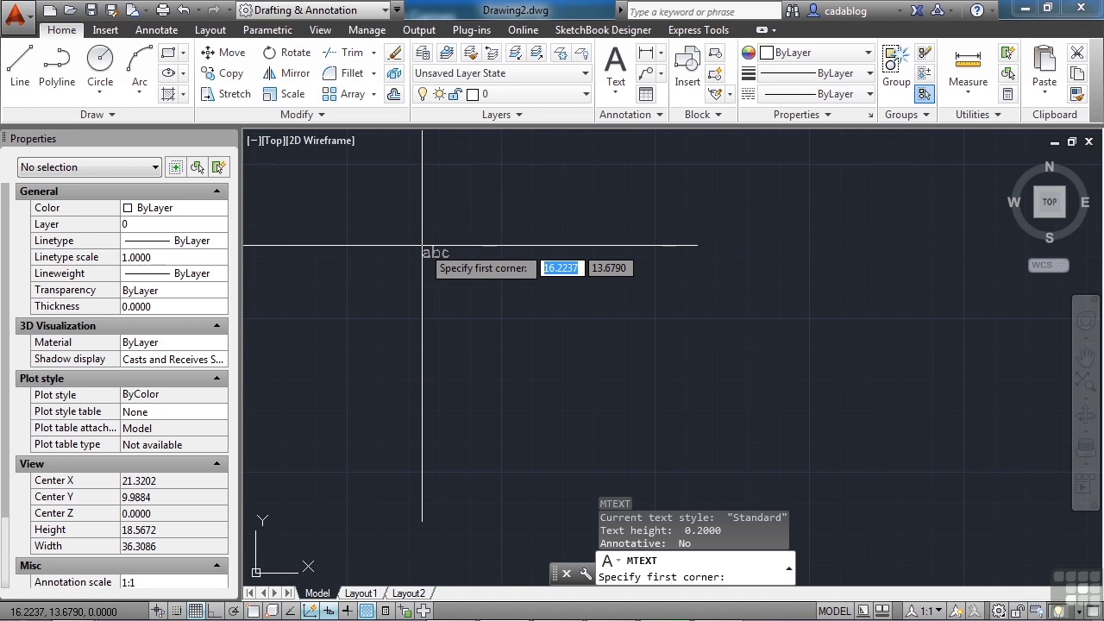
{"action": "left_click", "coordinate": [421, 246]}
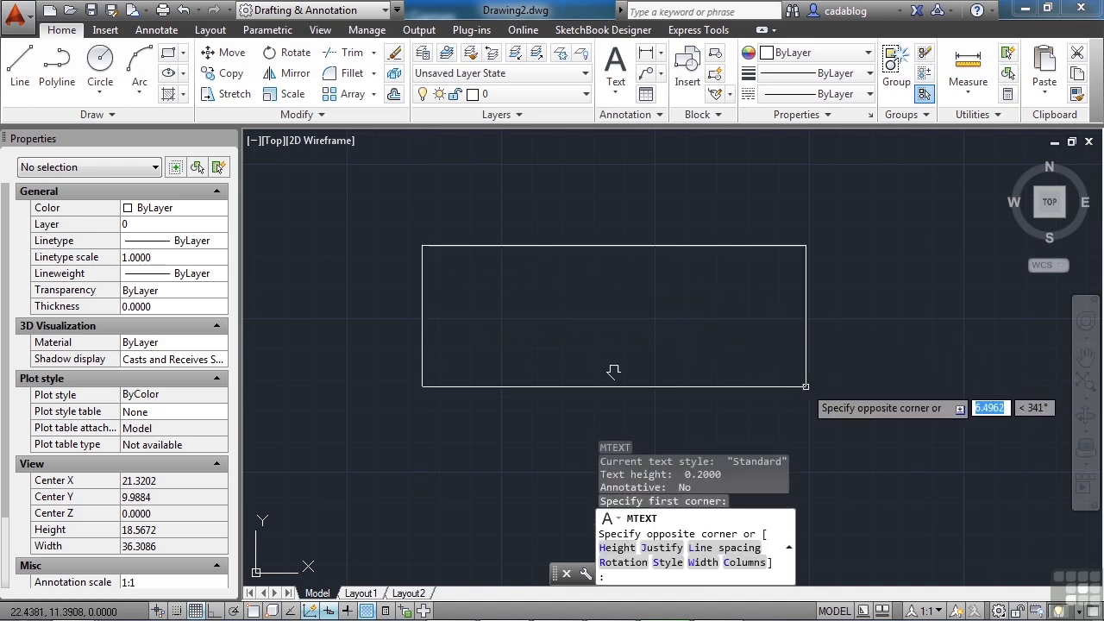
{"action": "left_click", "coordinate": [806, 386]}
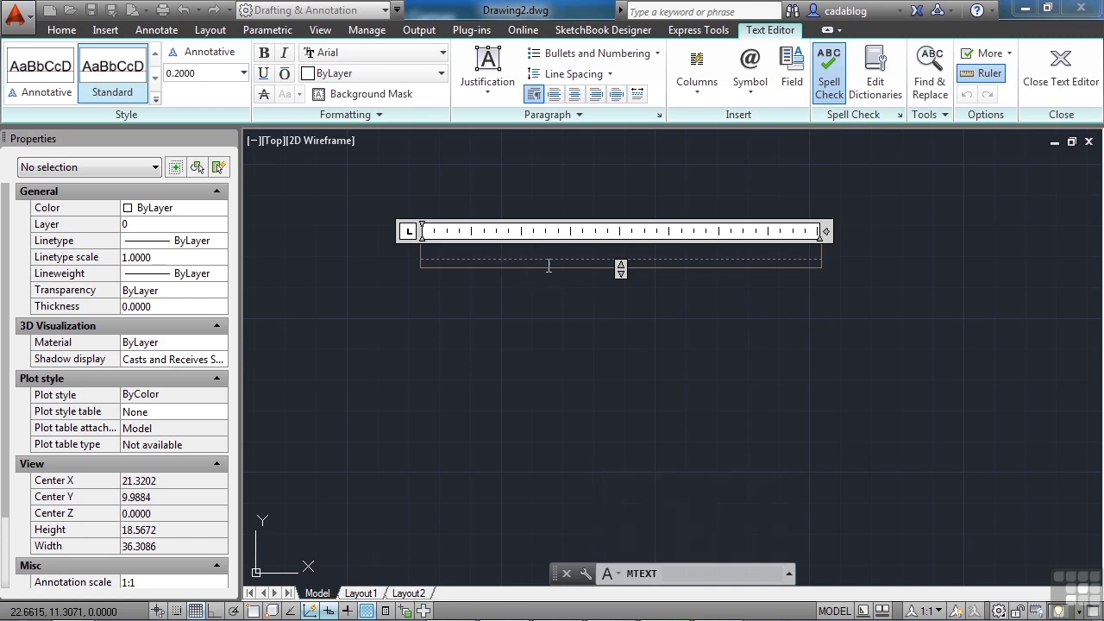
Step: Import notes.txt from folder 06 into the multiline text editor
{"action": "right_click", "coordinate": [446, 257]}
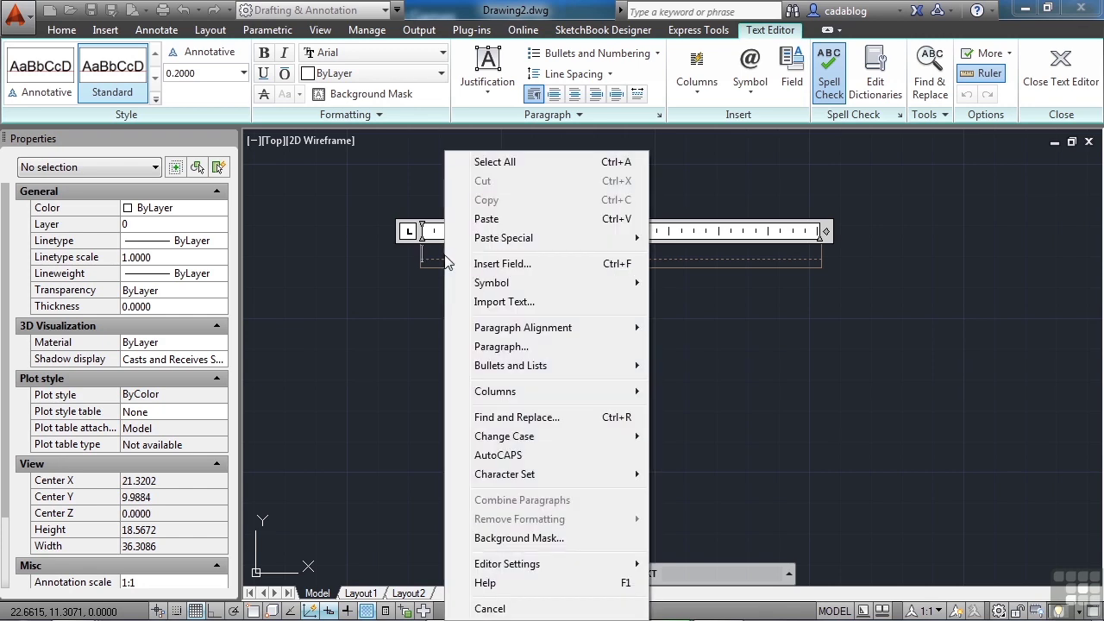
{"action": "left_click", "coordinate": [501, 303]}
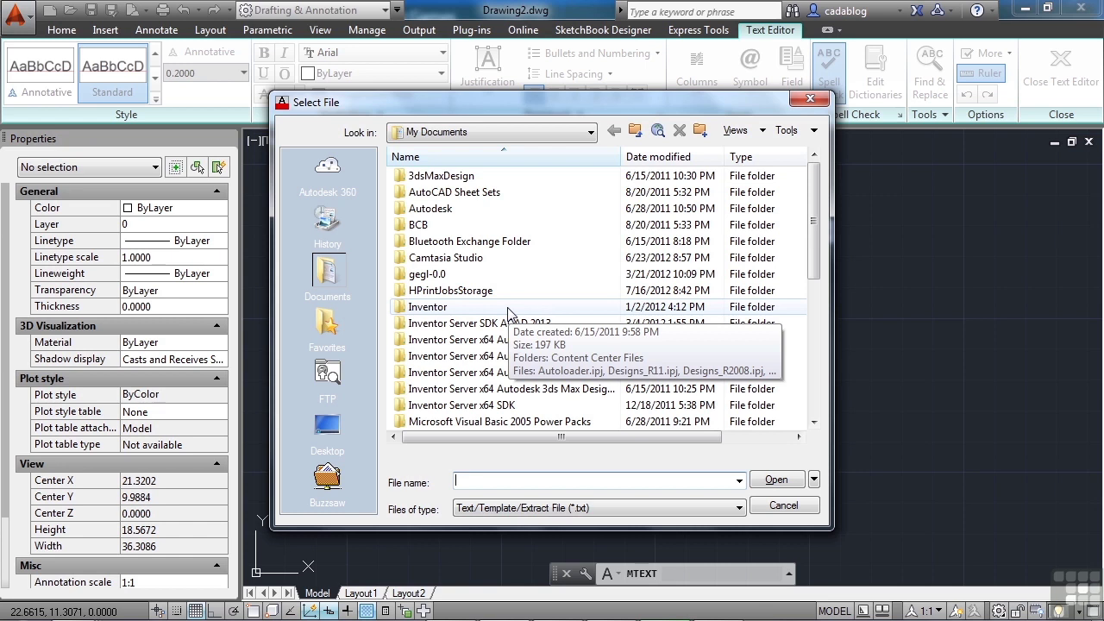
{"action": "left_click", "coordinate": [588, 132]}
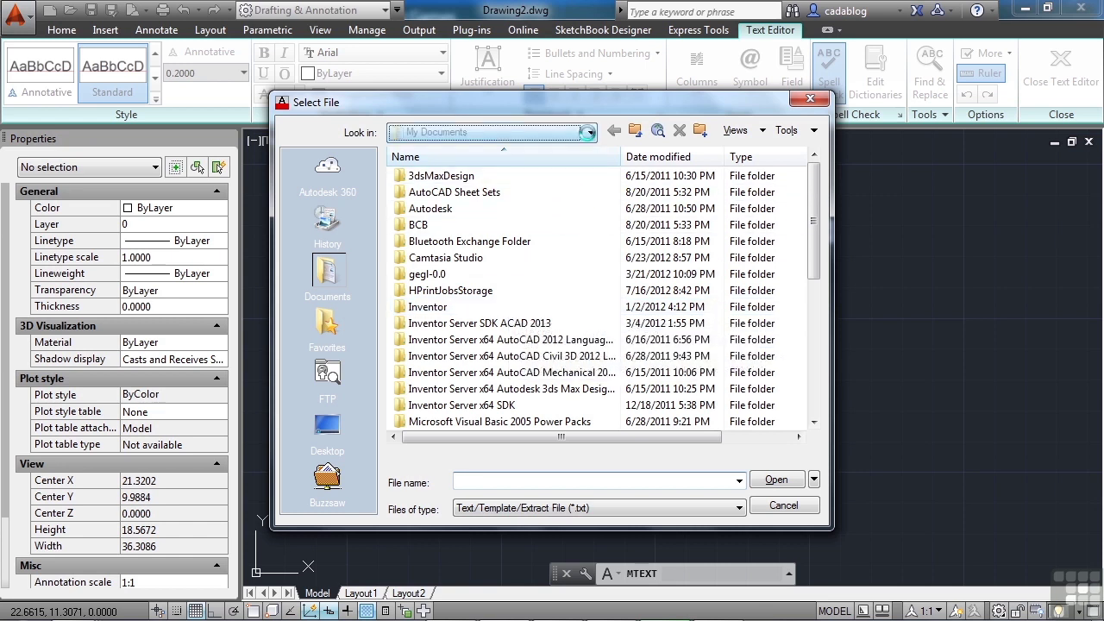
{"action": "left_click", "coordinate": [431, 247]}
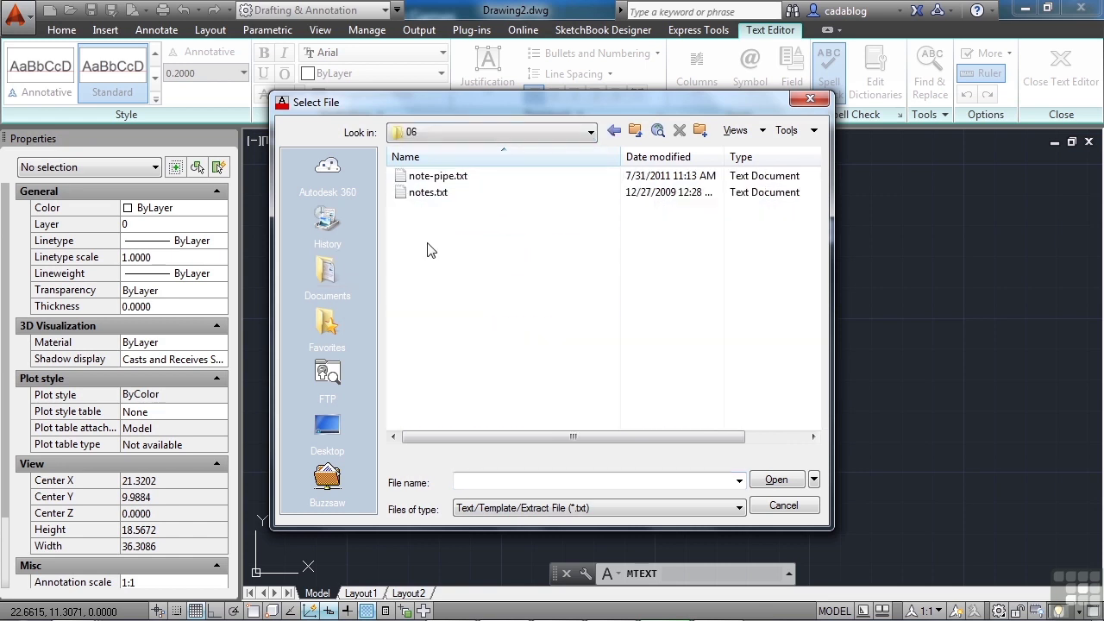
{"action": "left_click", "coordinate": [423, 198]}
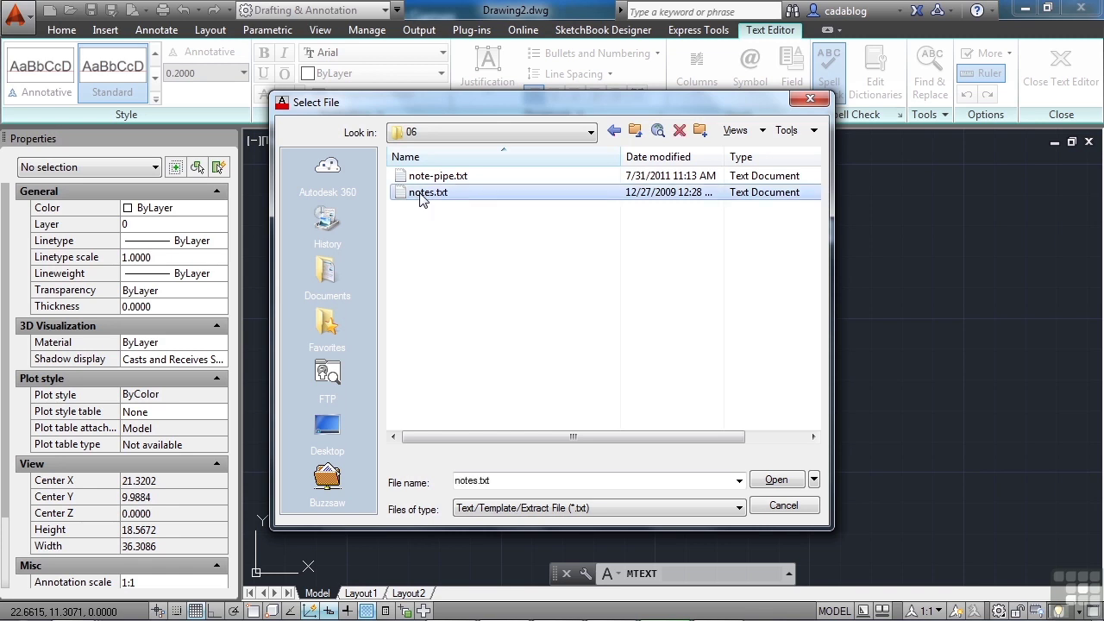
{"action": "left_click", "coordinate": [776, 479]}
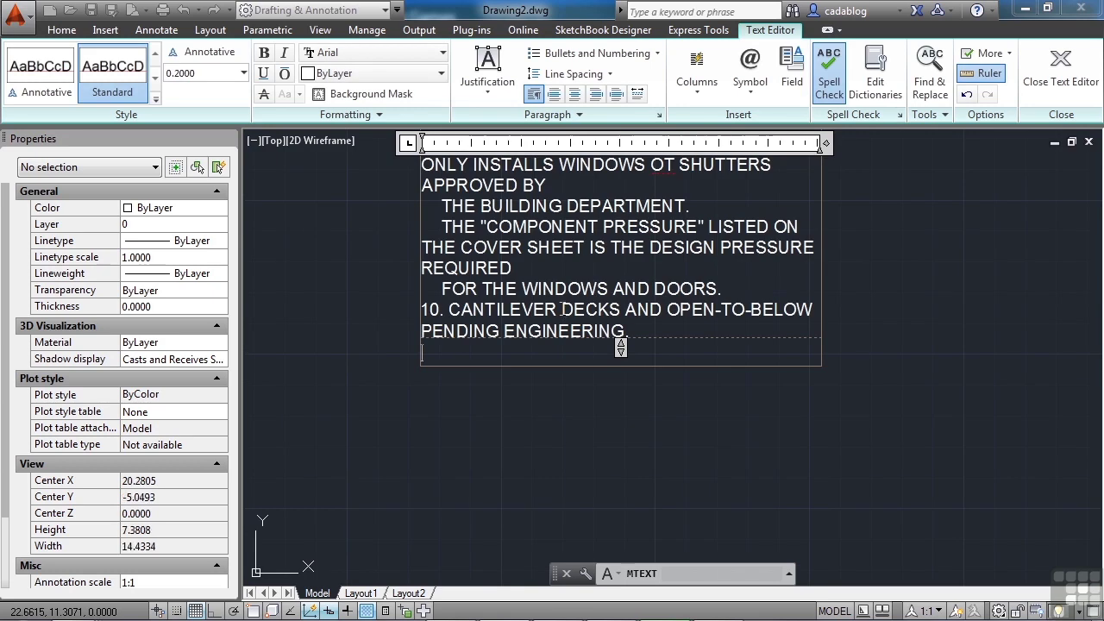
Step: Widen the notes column with its width handle, then close the text editor
{"action": "scroll", "coordinate": [489, 419], "scroll_direction": "down", "scroll_amount": 4}
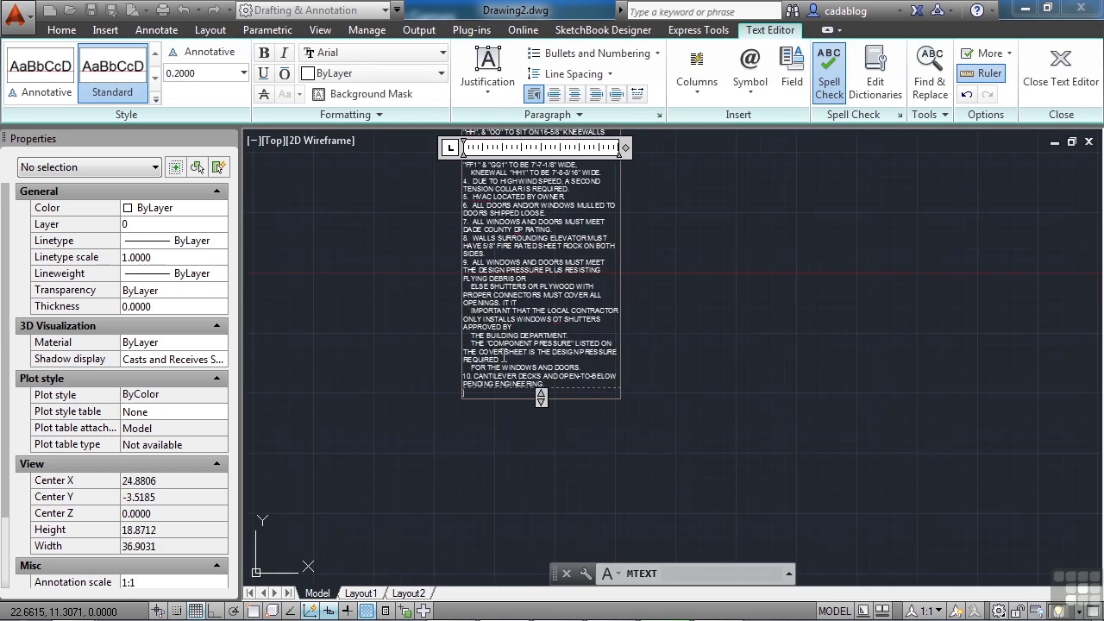
{"action": "scroll", "coordinate": [511, 327], "scroll_direction": "down", "scroll_amount": 2}
{"action": "scroll", "coordinate": [521, 215], "scroll_direction": "down", "scroll_amount": 2}
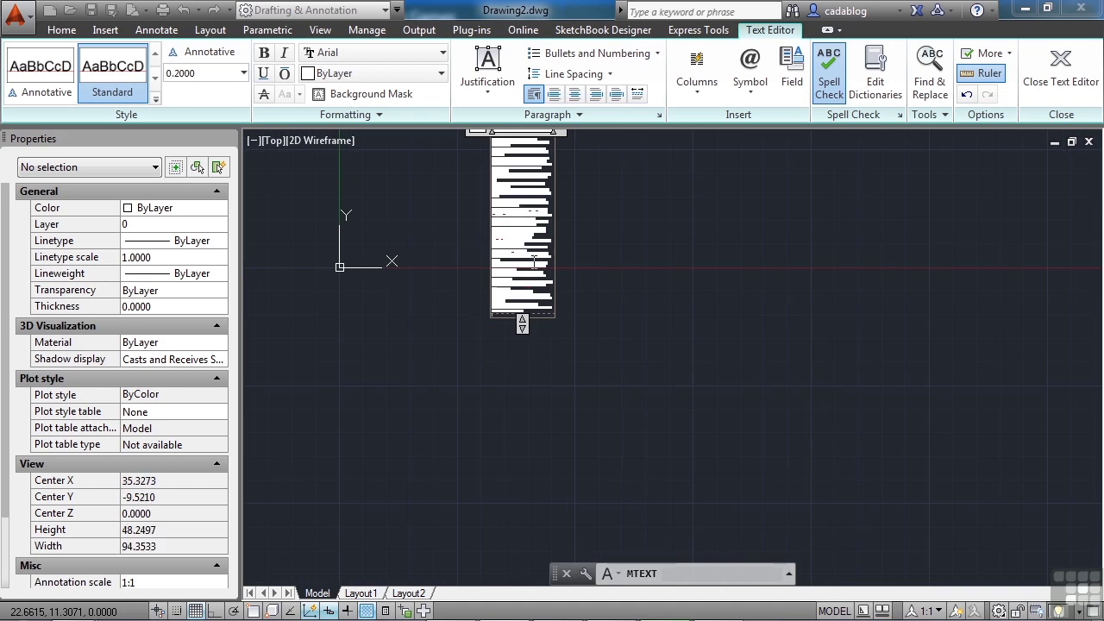
{"action": "scroll", "coordinate": [575, 276], "scroll_direction": "up", "scroll_amount": 4}
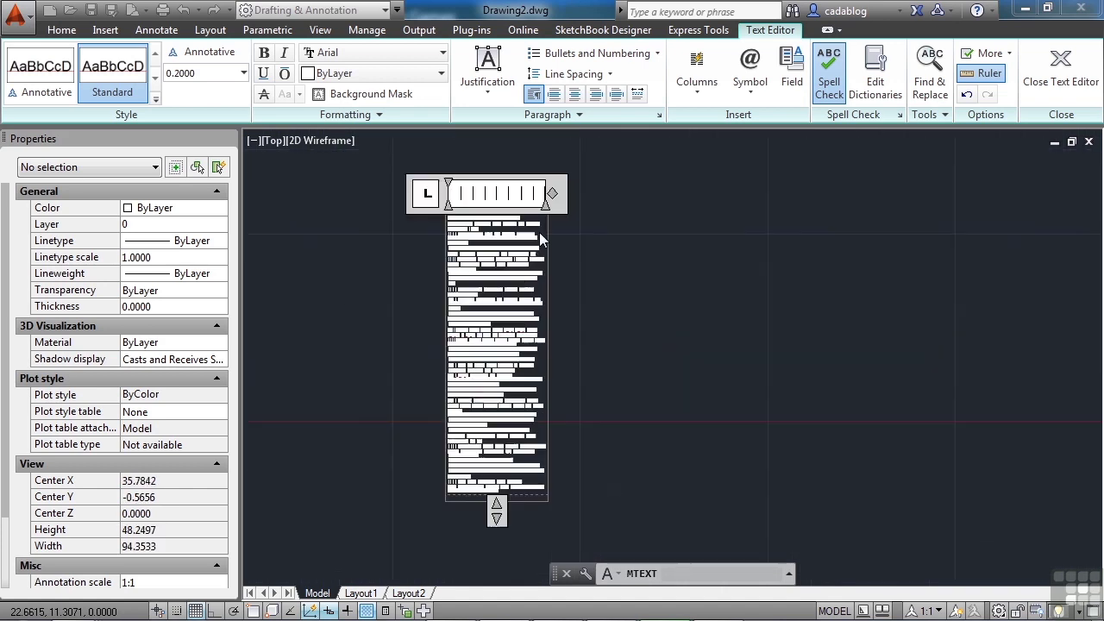
{"action": "scroll", "coordinate": [459, 211], "scroll_direction": "up", "scroll_amount": 2}
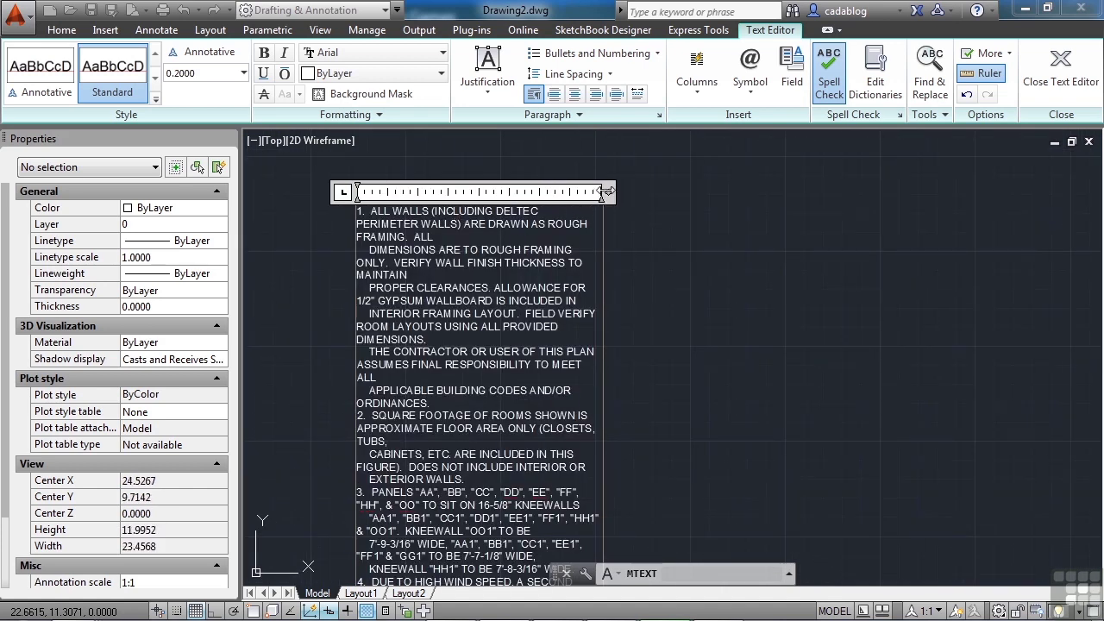
{"action": "left_click_drag", "start_coordinate": [603, 194], "coordinate": [976, 239]}
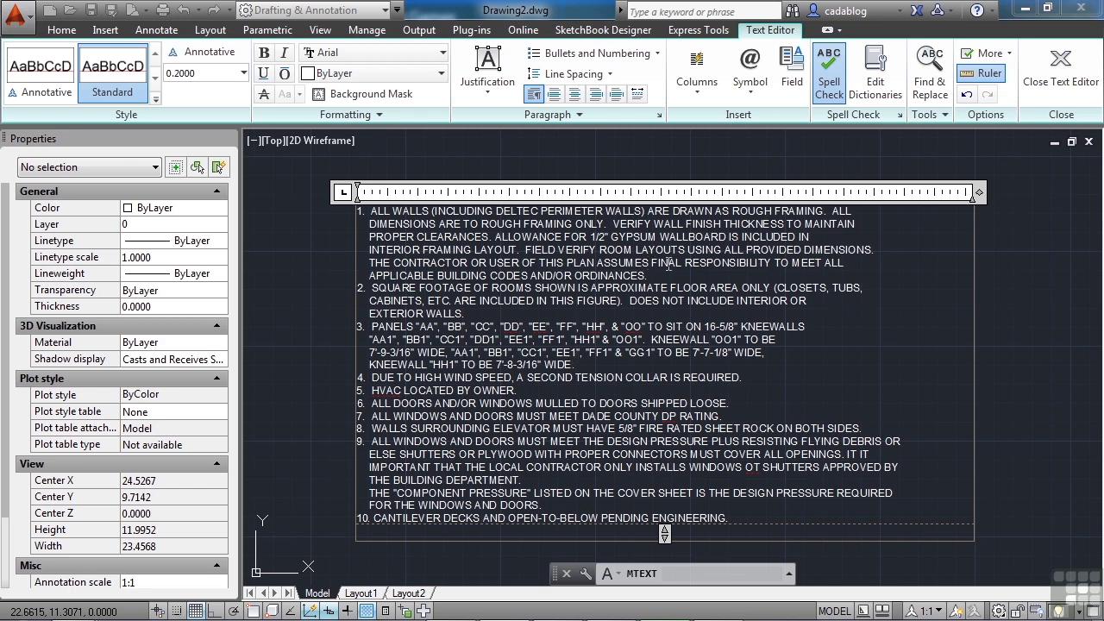
{"action": "left_click", "coordinate": [314, 323]}
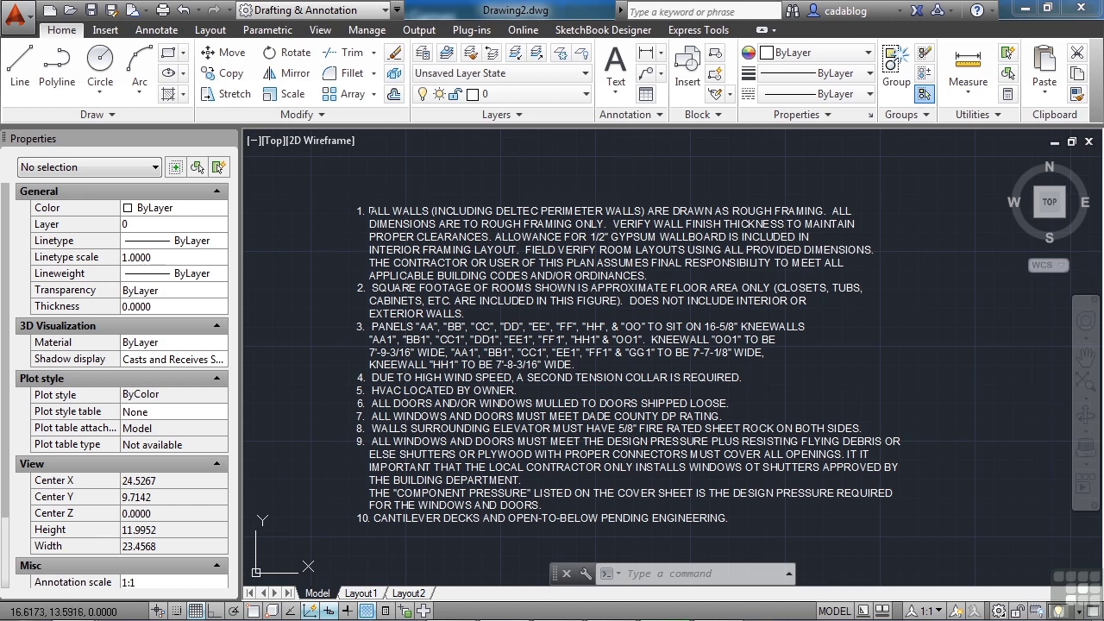
Step: Reopen the notes, add a new line after note 10, and import note-pipe.txt as plain text
{"action": "double_click", "coordinate": [407, 250]}
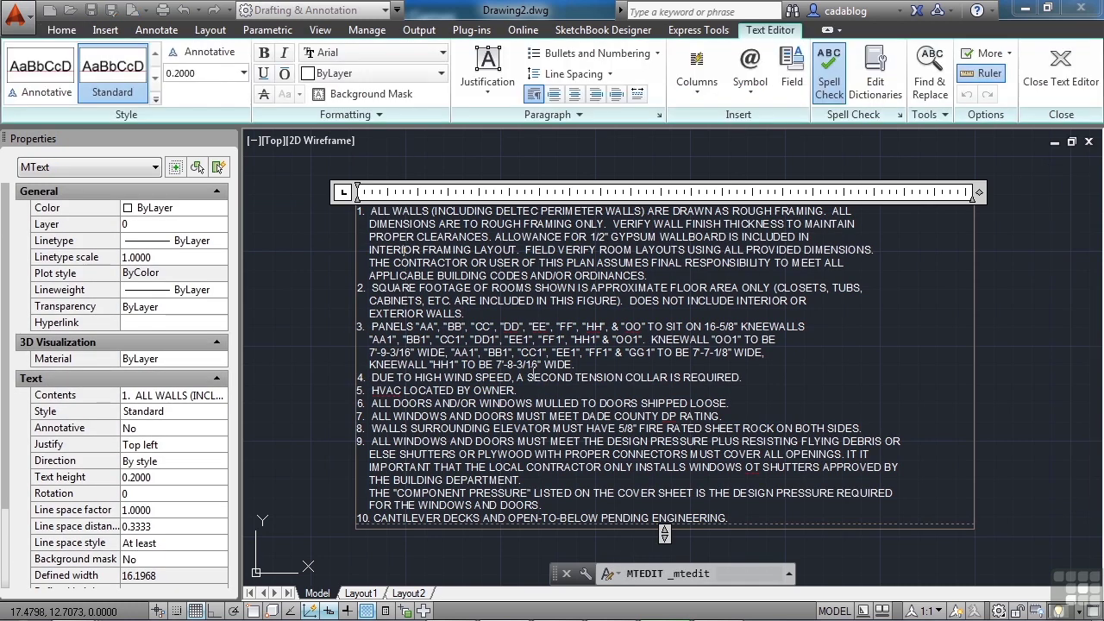
{"action": "key", "text": "Return"}
{"action": "scroll", "coordinate": [529, 268], "scroll_direction": "down", "scroll_amount": 2}
{"action": "scroll", "coordinate": [437, 431], "scroll_direction": "up", "scroll_amount": 2}
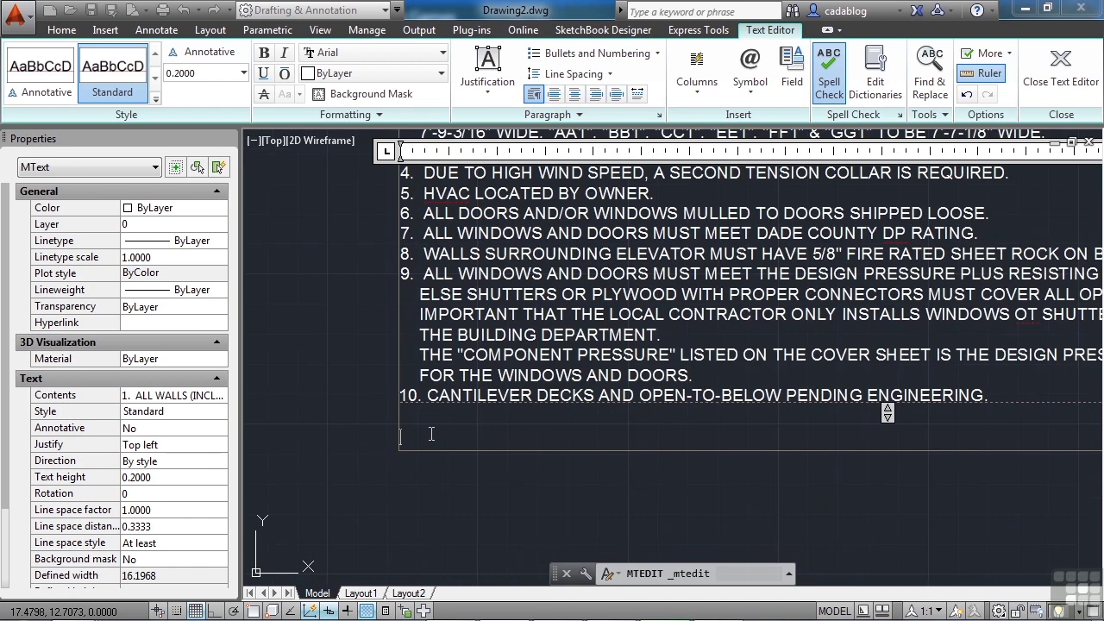
{"action": "right_click", "coordinate": [430, 437]}
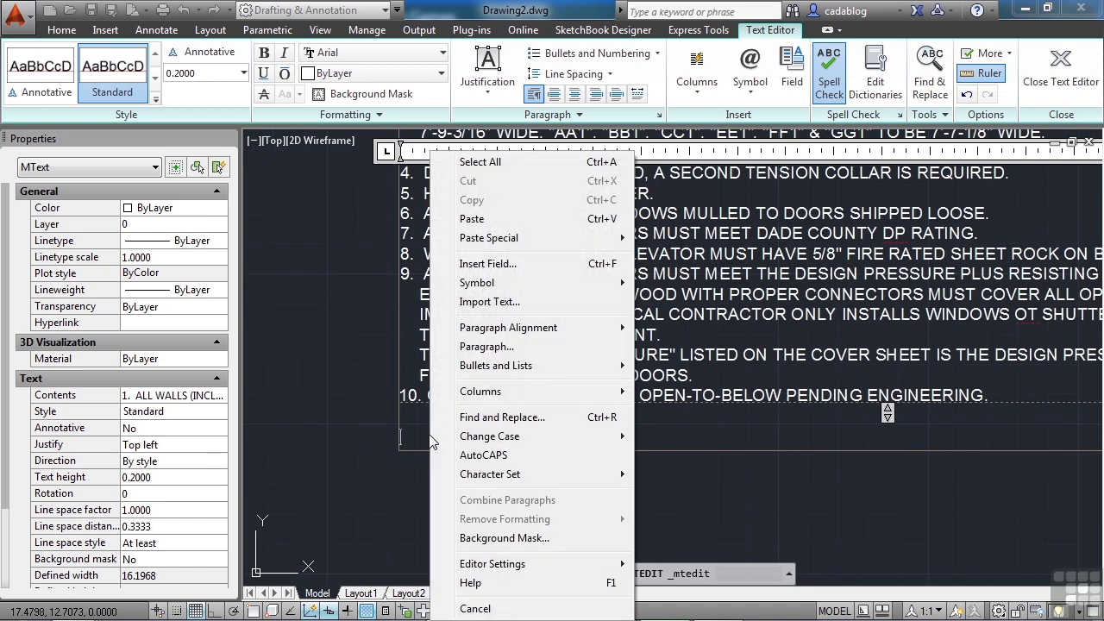
{"action": "left_click", "coordinate": [489, 302]}
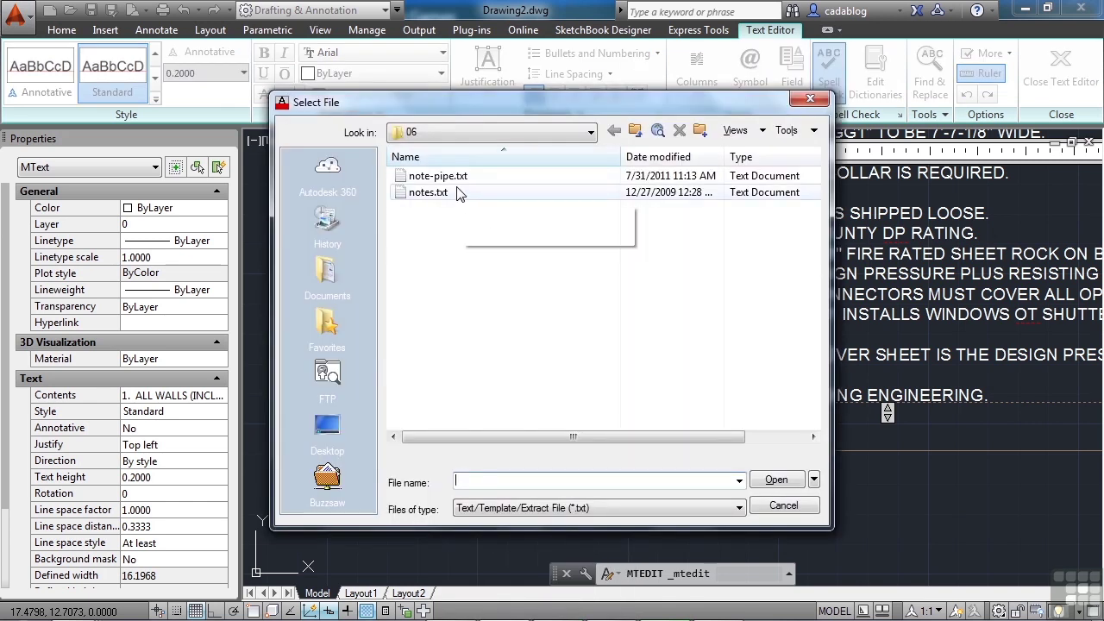
{"action": "left_click", "coordinate": [444, 176]}
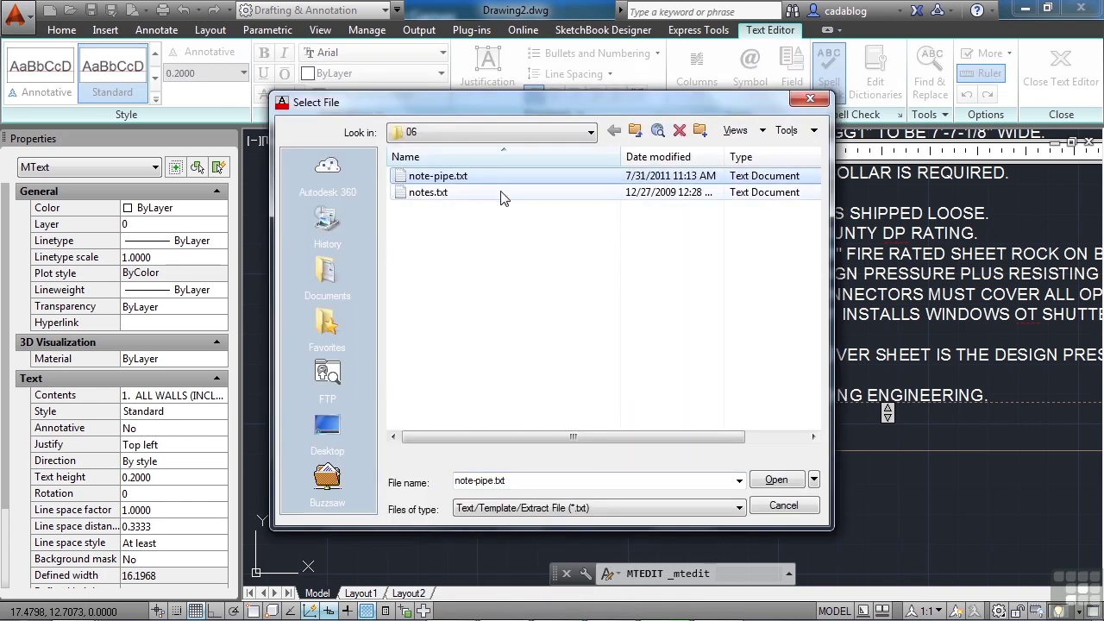
{"action": "left_click", "coordinate": [740, 508]}
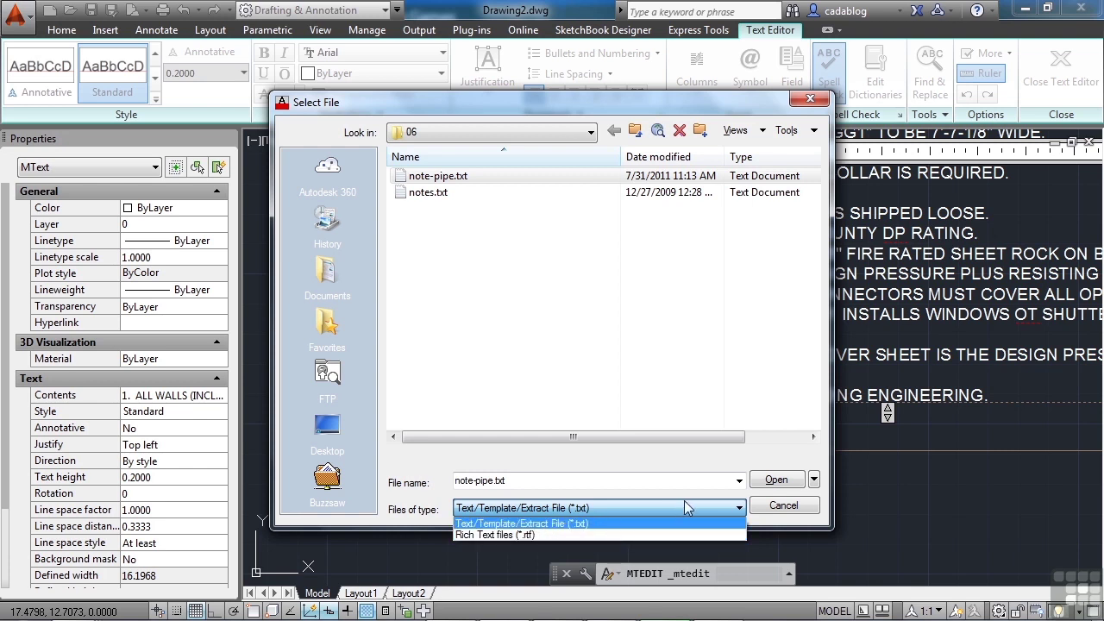
{"action": "left_click", "coordinate": [791, 485]}
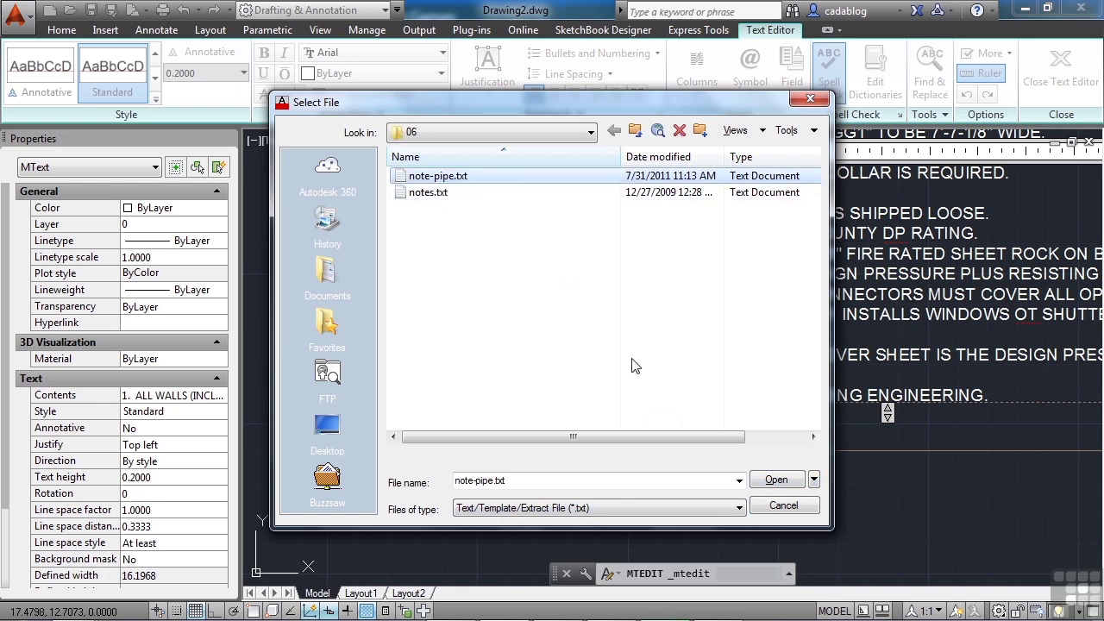
{"action": "left_click", "coordinate": [774, 480]}
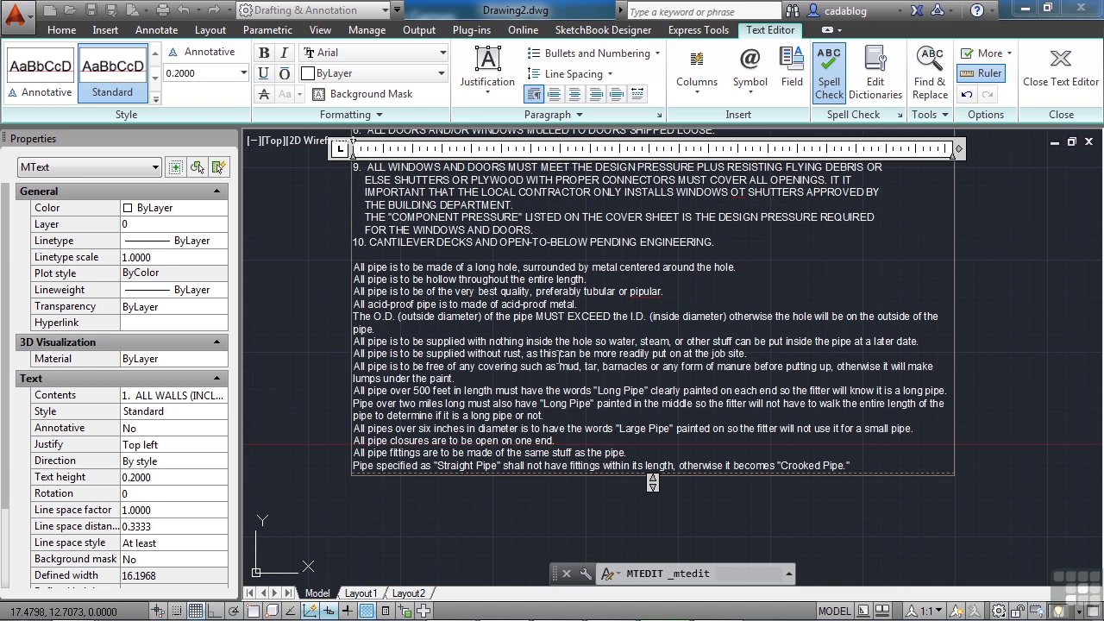
Step: Select the imported pipe paragraphs and change their case to UPPERCASE
{"action": "left_click_drag", "start_coordinate": [863, 466], "coordinate": [352, 263]}
{"action": "right_click", "coordinate": [365, 275]}
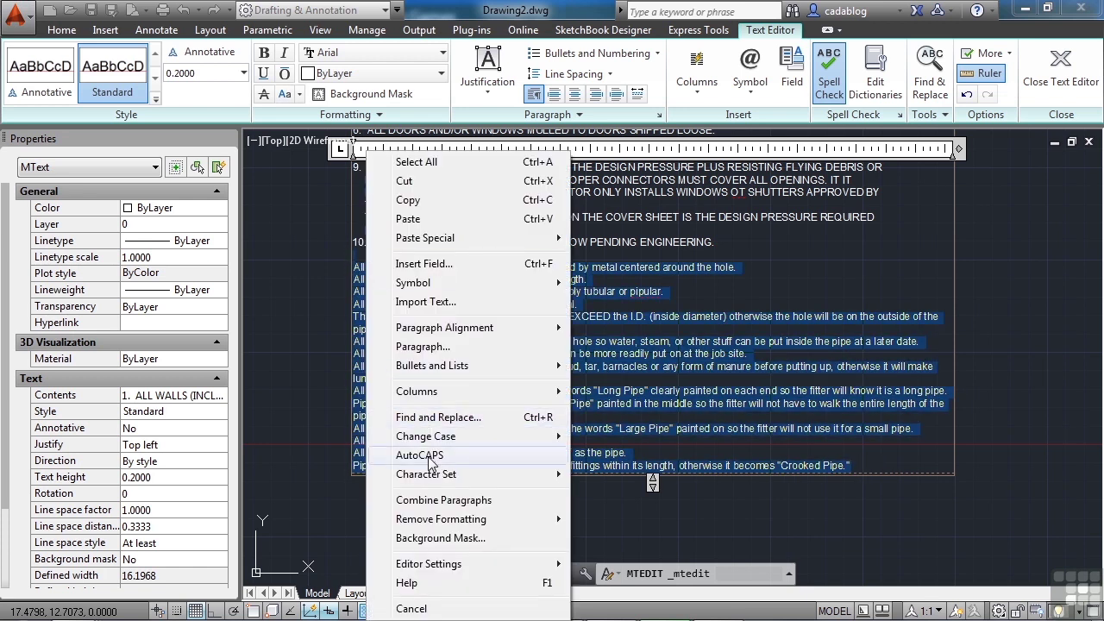
{"action": "mouse_move", "coordinate": [436, 437]}
{"action": "left_click", "coordinate": [613, 438]}
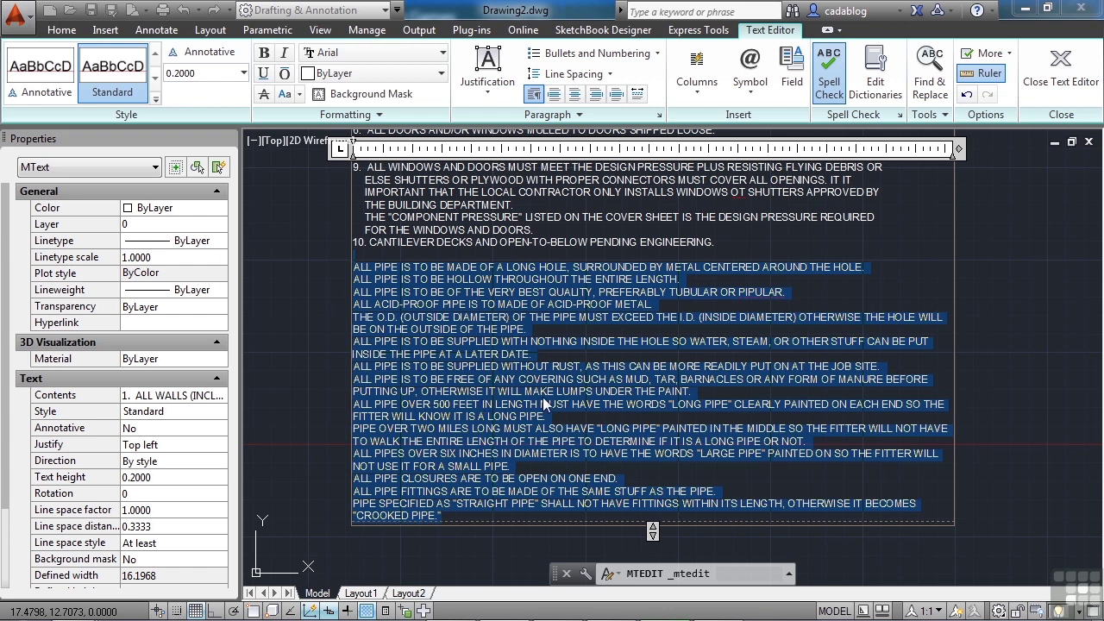
Step: Delete note 10 about cantilever decks and close the text editor
{"action": "left_click", "coordinate": [560, 441]}
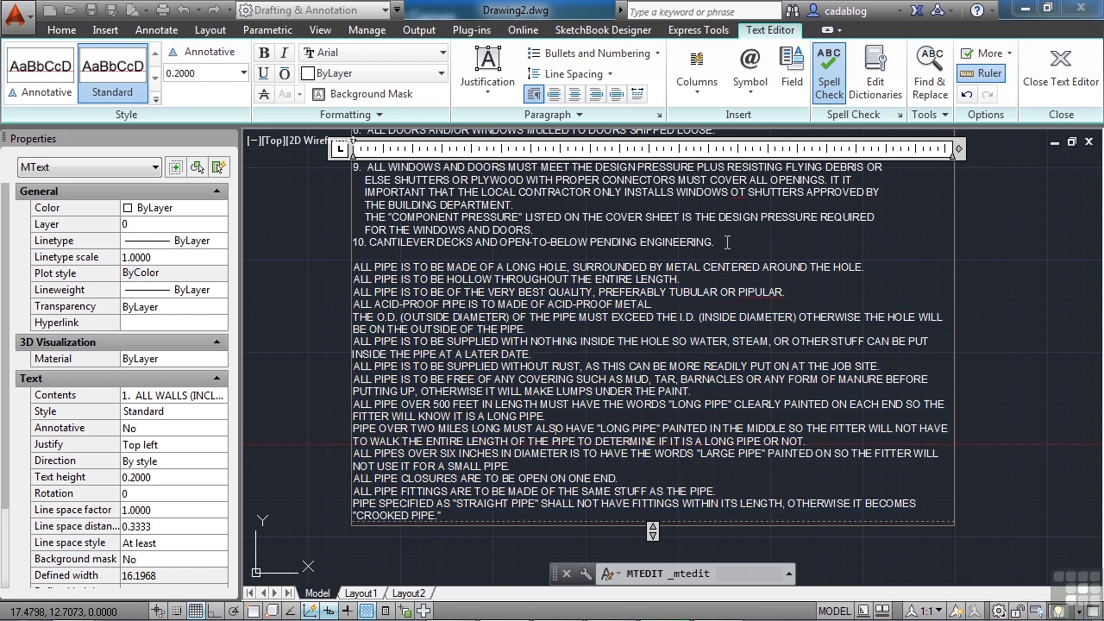
{"action": "left_click_drag", "start_coordinate": [725, 243], "coordinate": [353, 243]}
{"action": "key", "text": "Delete"}
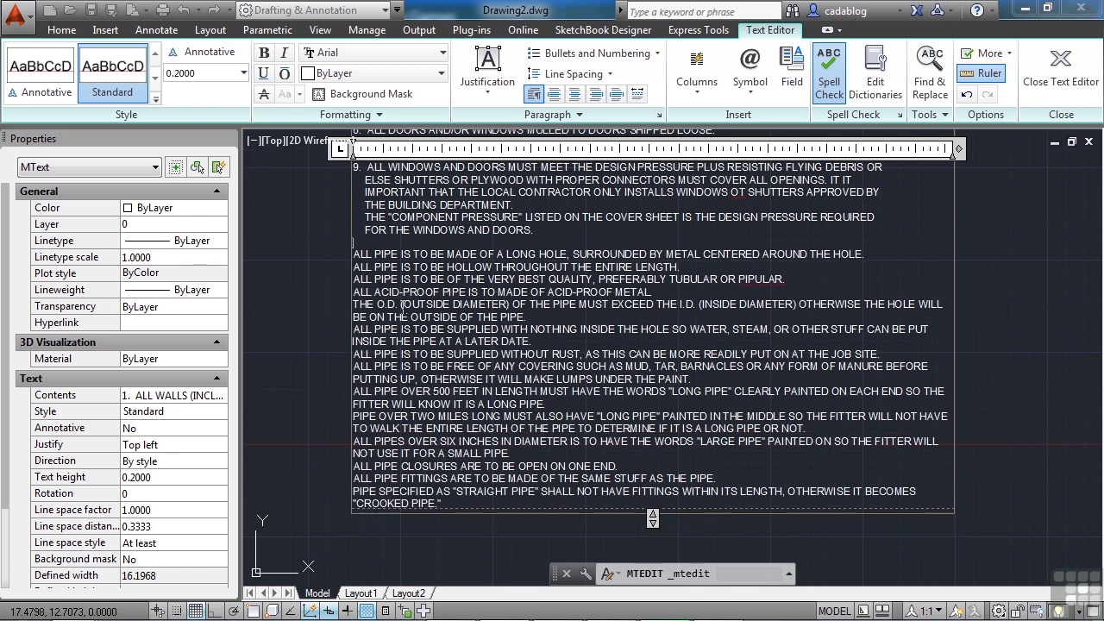
{"action": "left_click", "coordinate": [318, 320]}
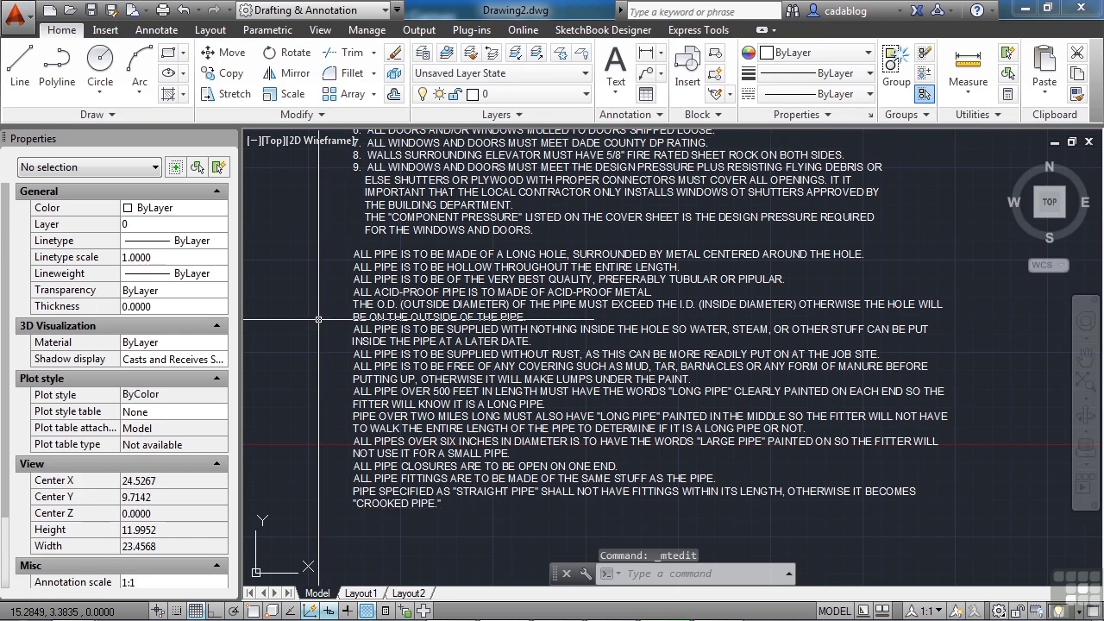